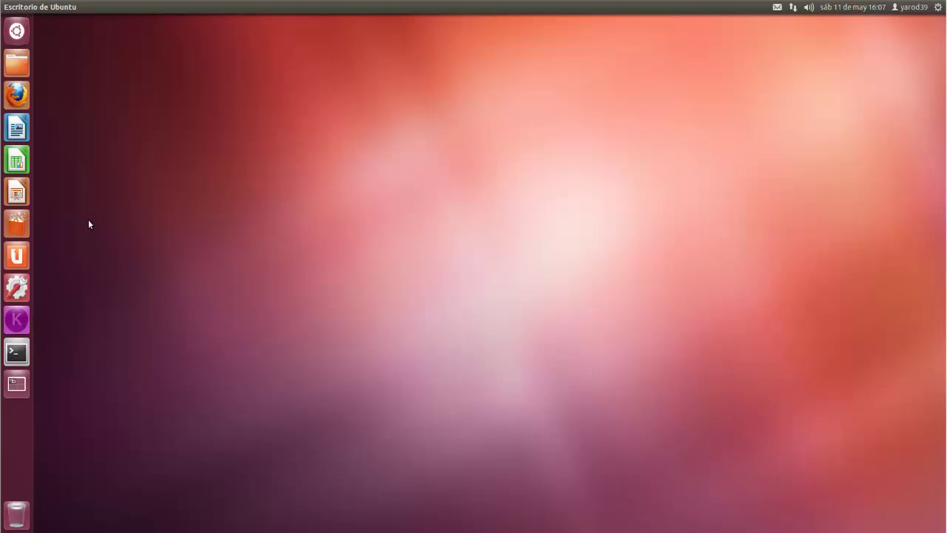
- Open the Descargas folder to check the downloaded files, and close the folder window
right_click(20, 66)
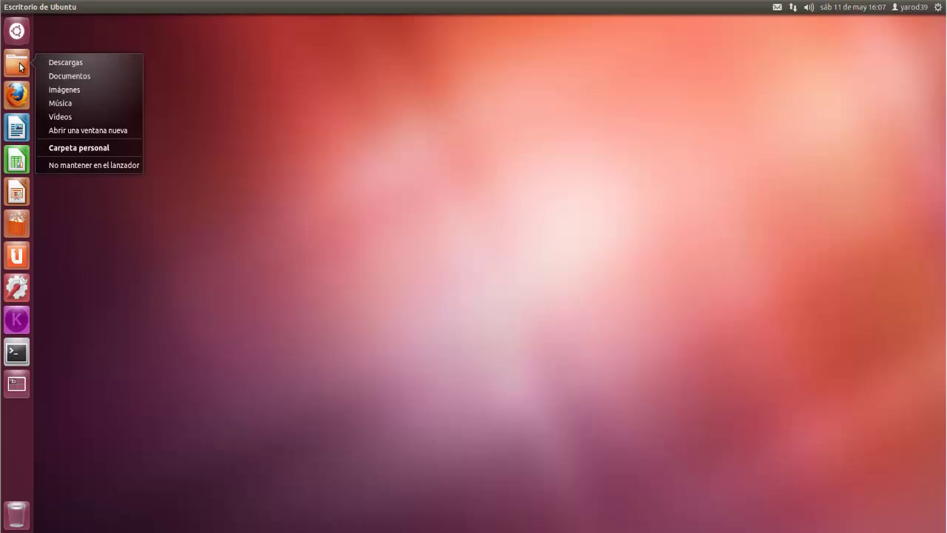
click(62, 65)
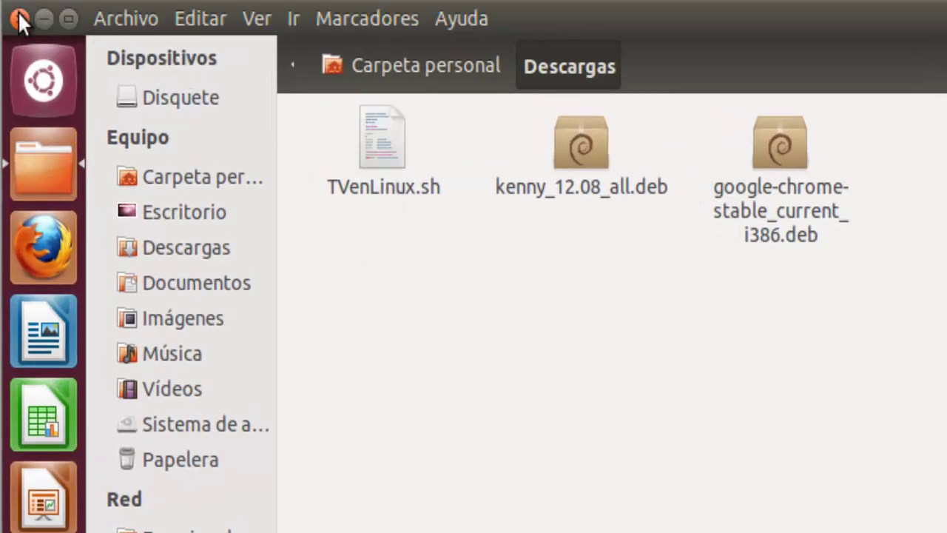
click(18, 13)
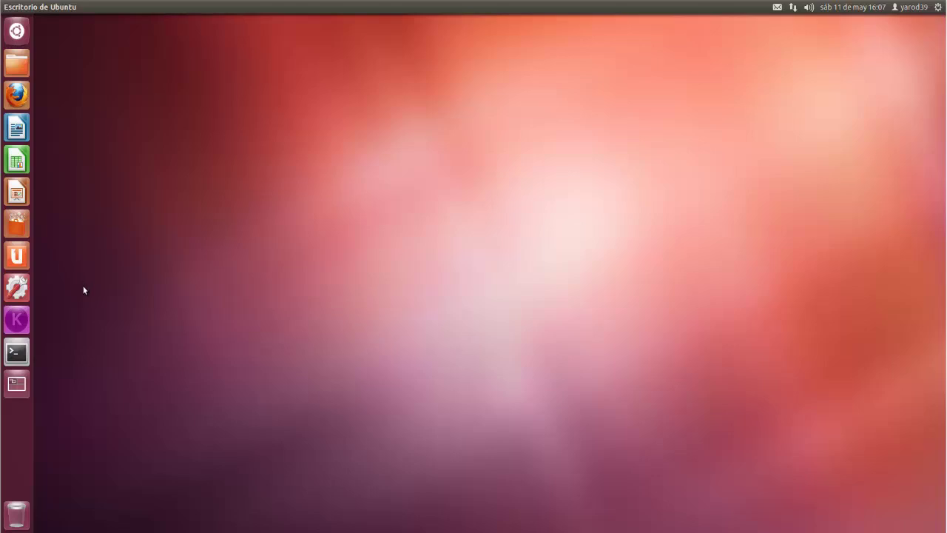
- Open Kenny and start a new script with Gedit as its first application
click(17, 319)
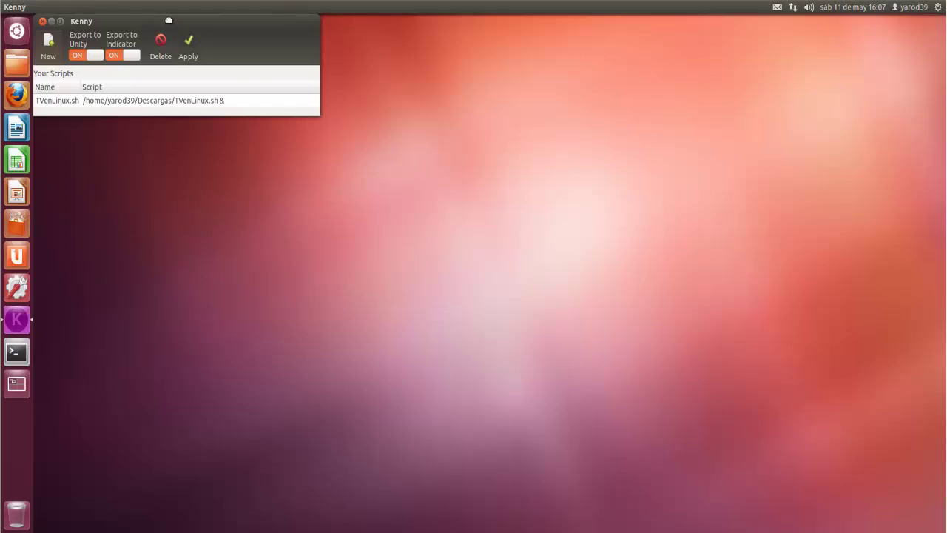
drag(178, 21, 318, 73)
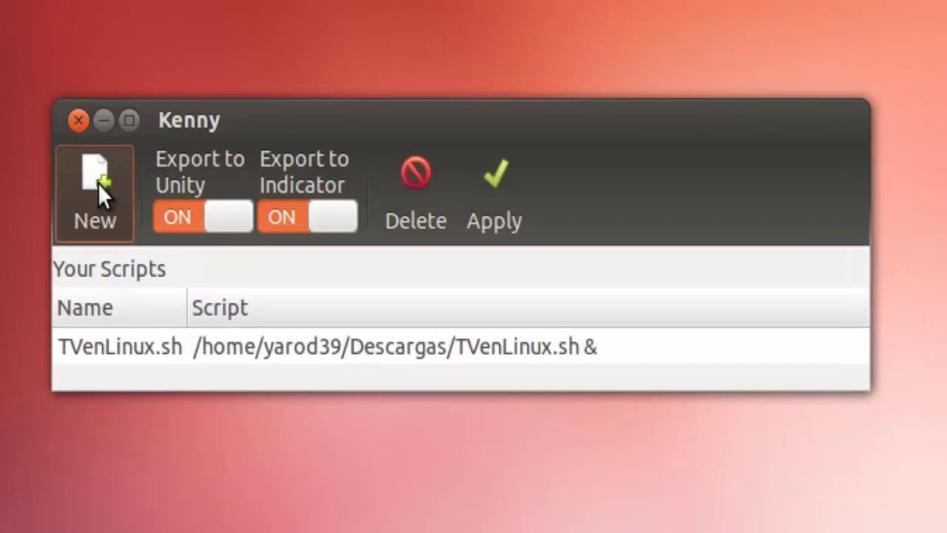
click(97, 183)
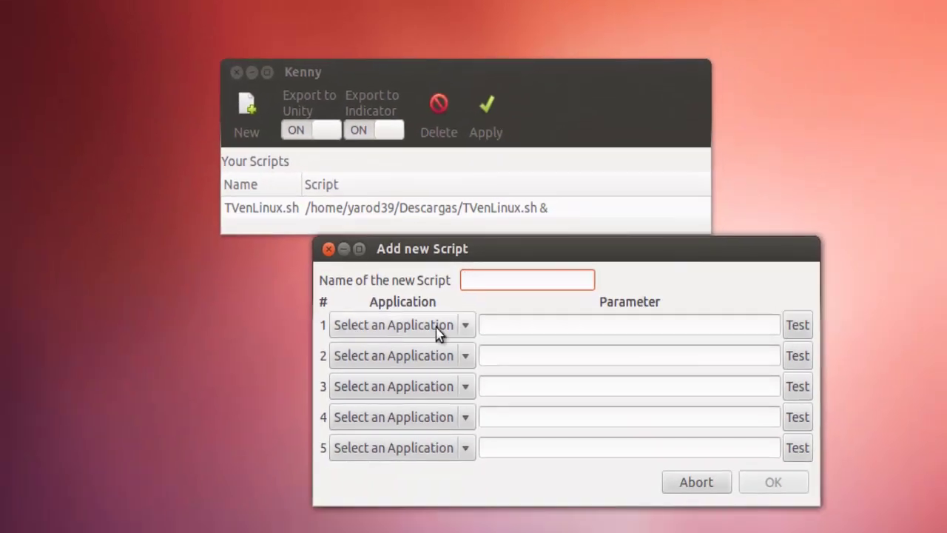
click(466, 328)
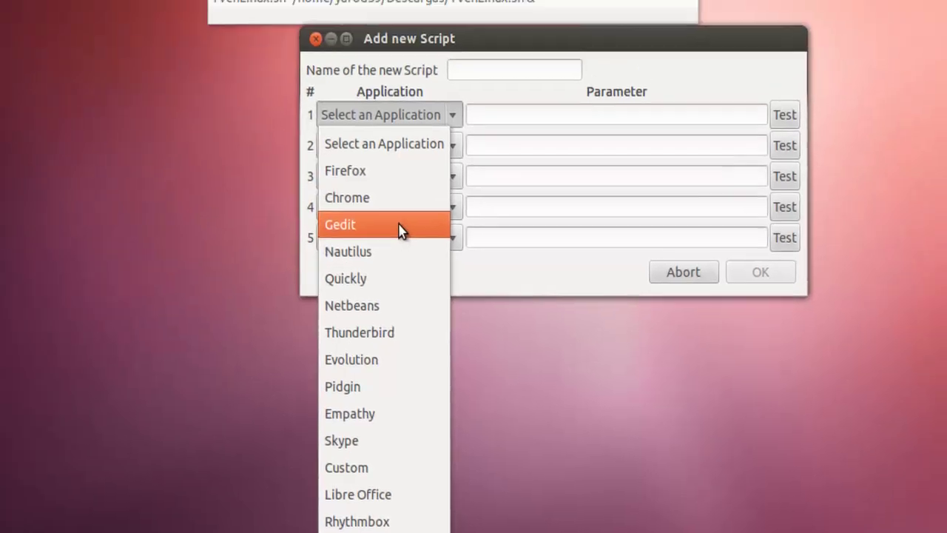
click(415, 178)
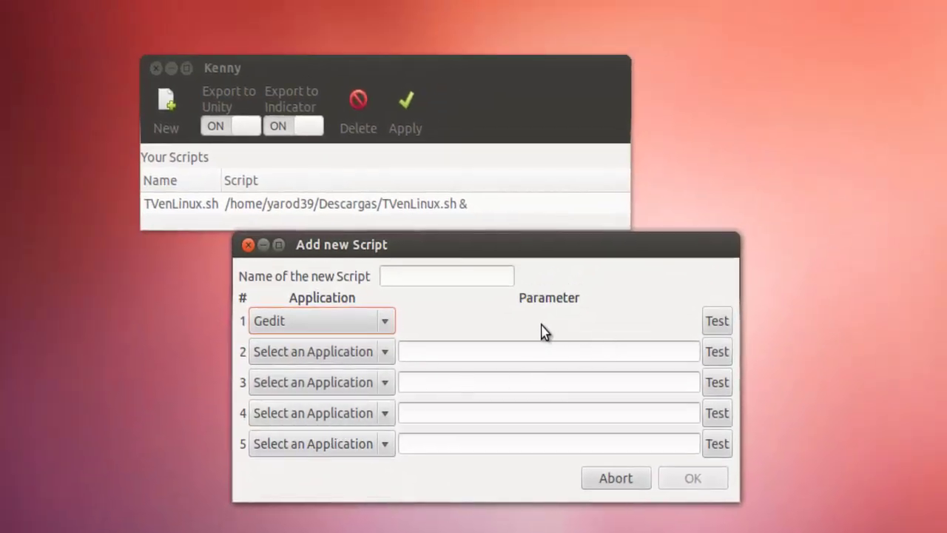
- Name the new script Gedit, save it to the script list and apply the changes
click(403, 278)
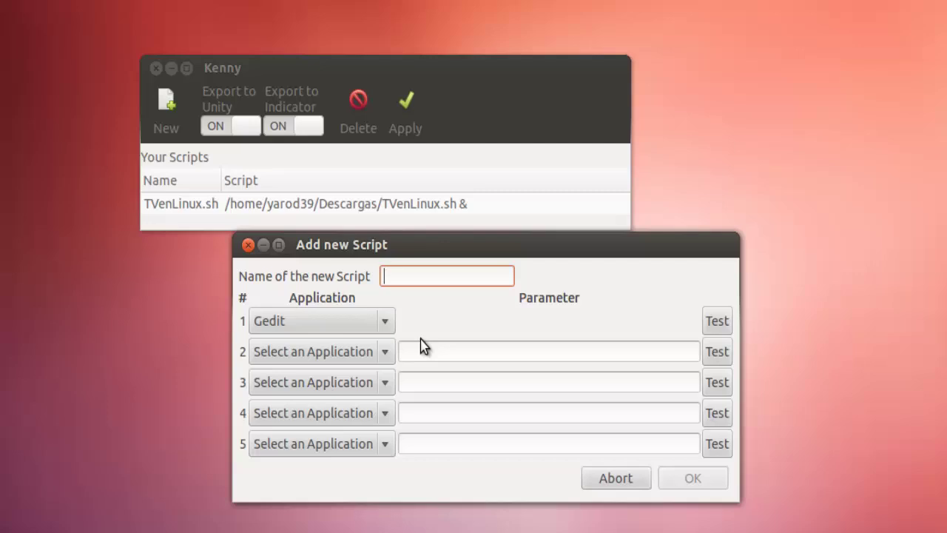
text(G)
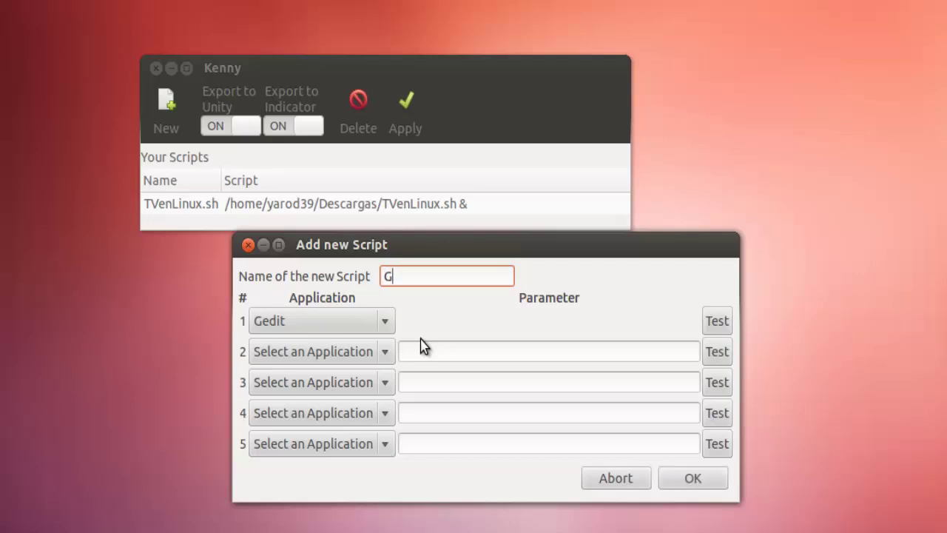
text(edit)
click(695, 481)
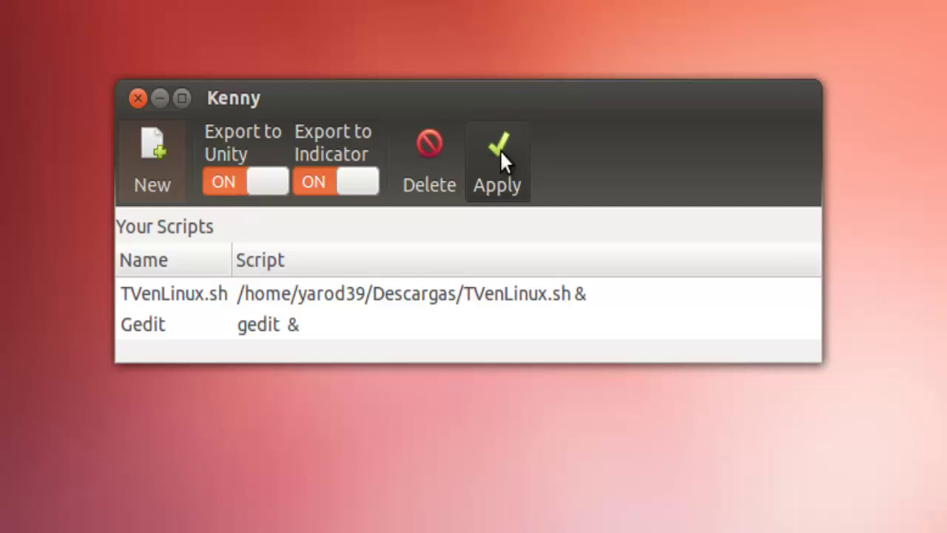
click(499, 149)
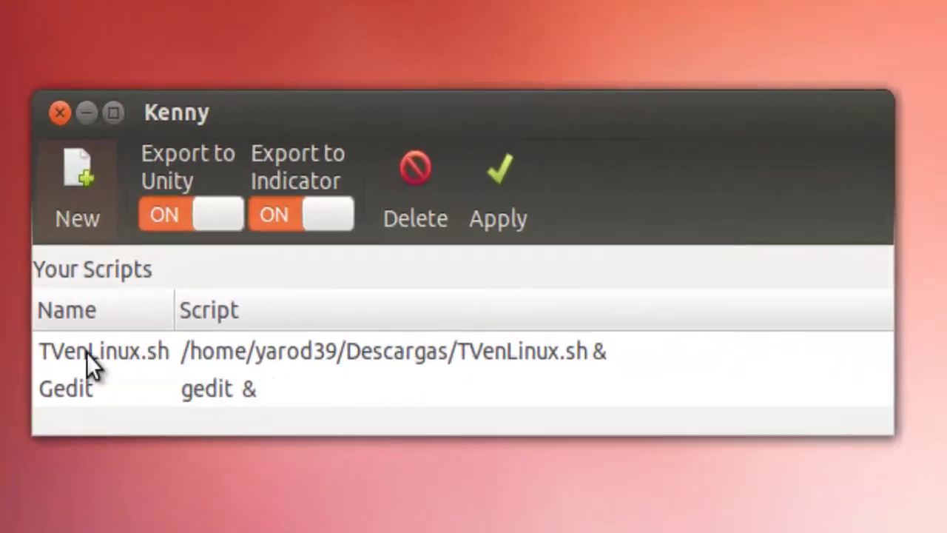
click(73, 195)
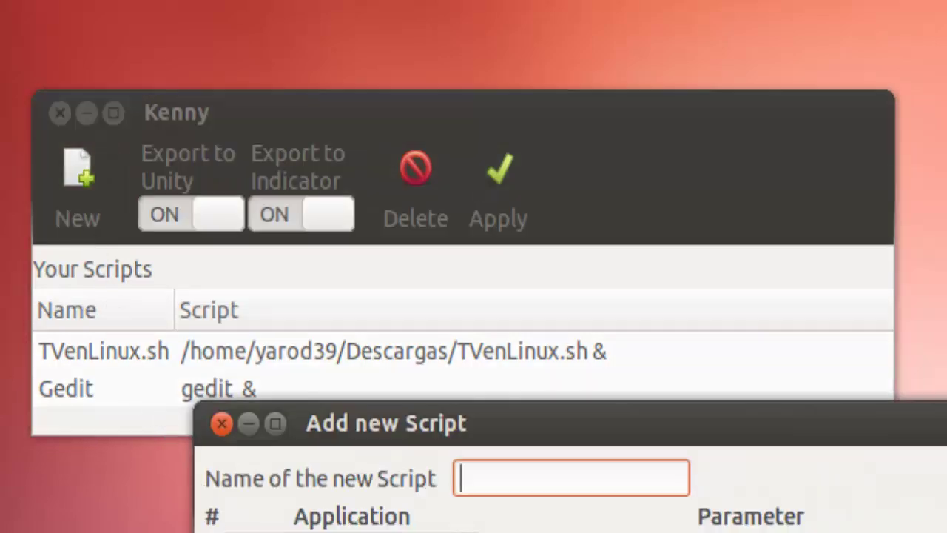
key(Tab)
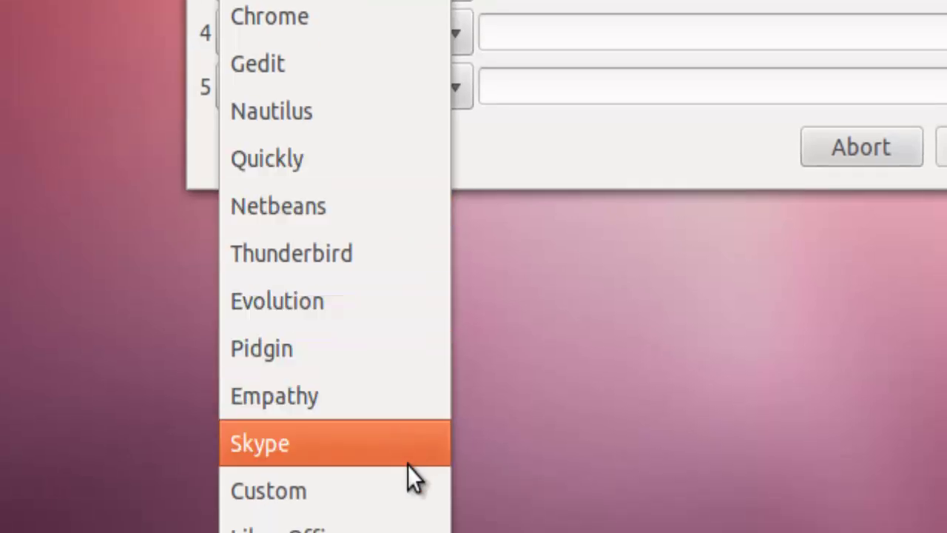
click(406, 481)
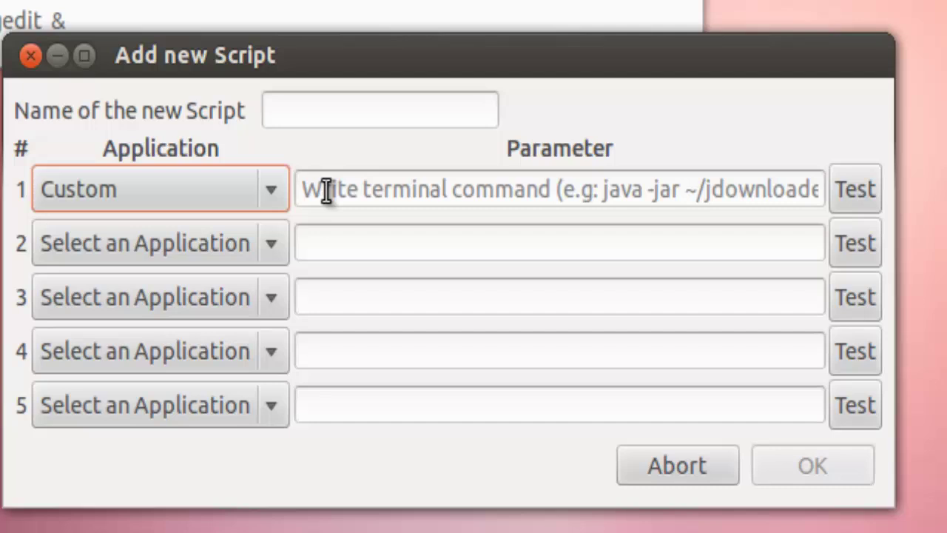
click(326, 190)
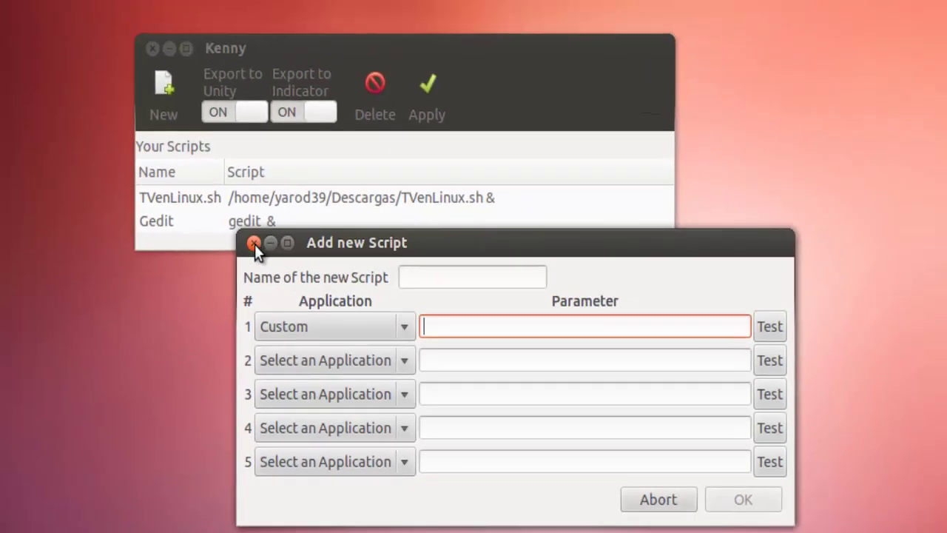
click(254, 244)
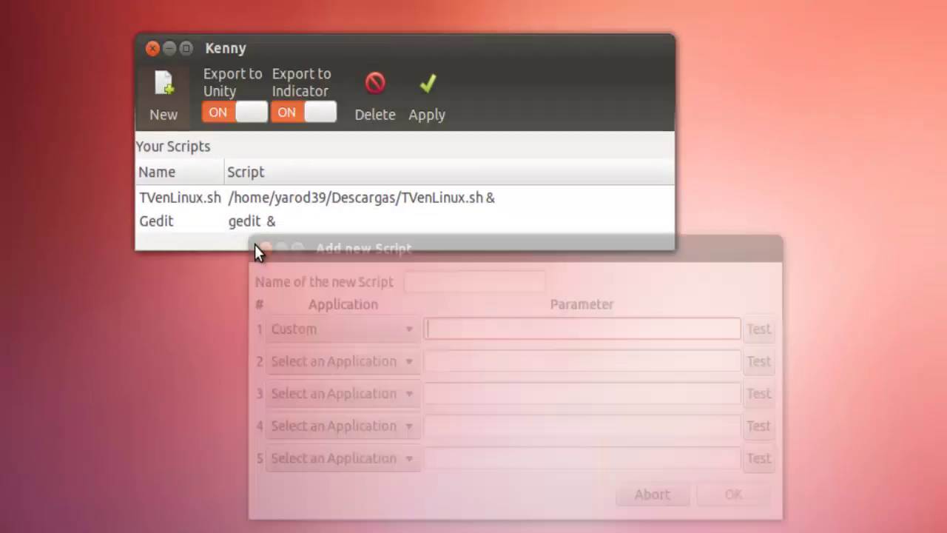
- Apply the script list with export to Unity and the indicator enabled, and close Kenny
click(428, 89)
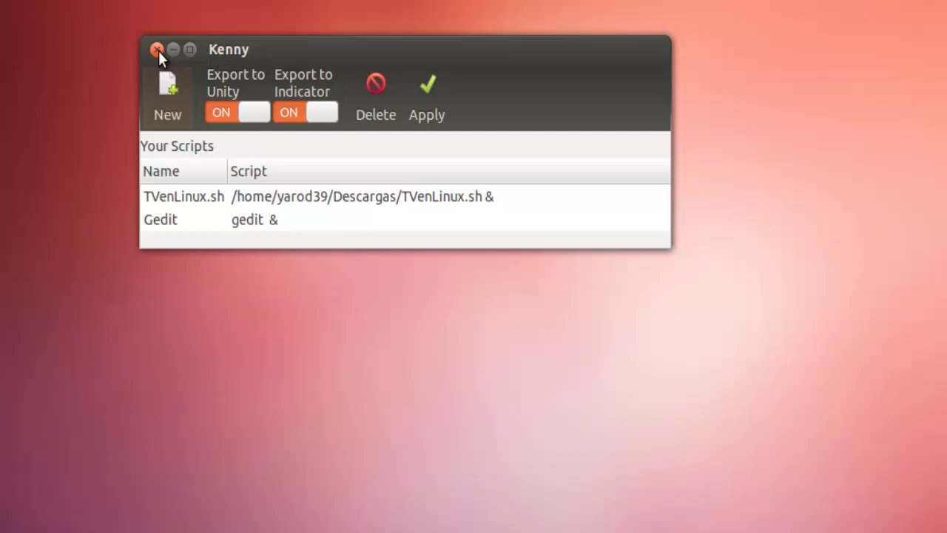
click(157, 50)
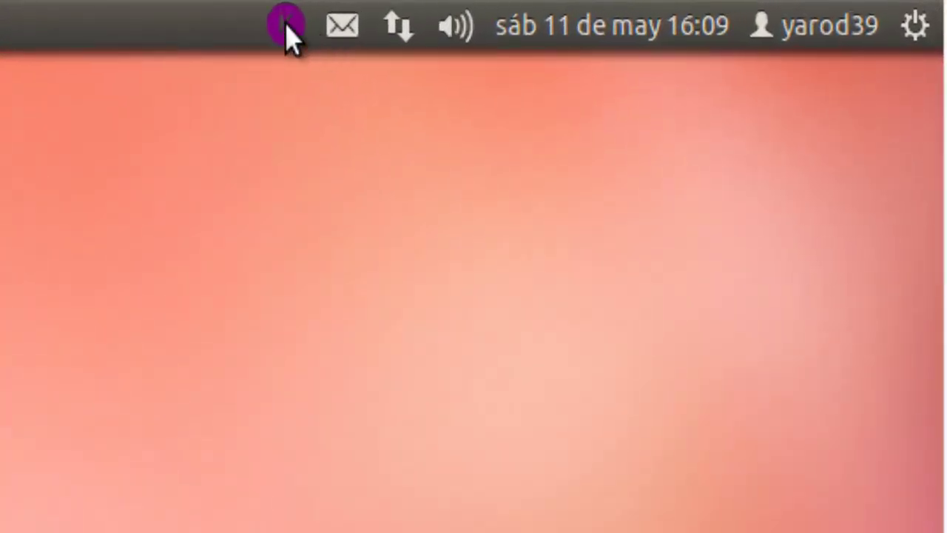
- Test the Gedit script by launching it from Kenny's indicator, and close the text editor
click(286, 30)
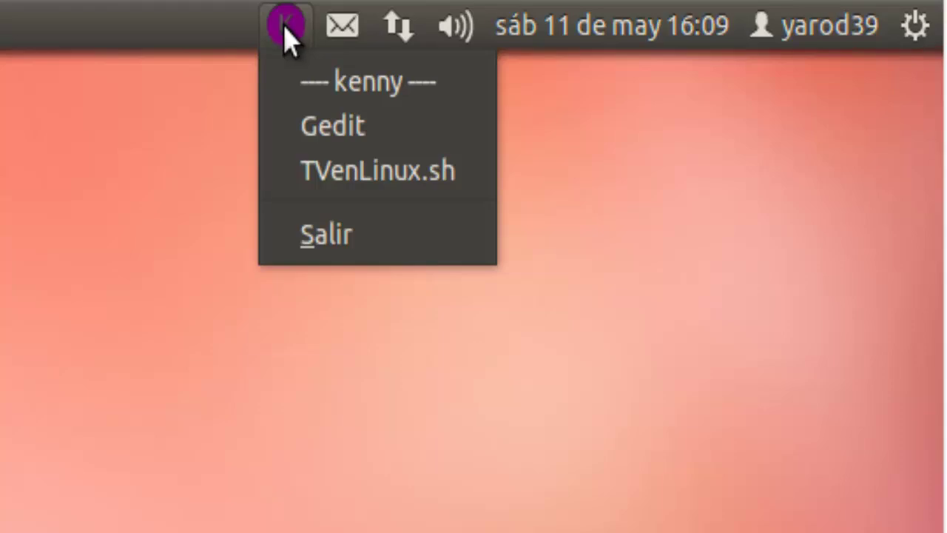
click(324, 125)
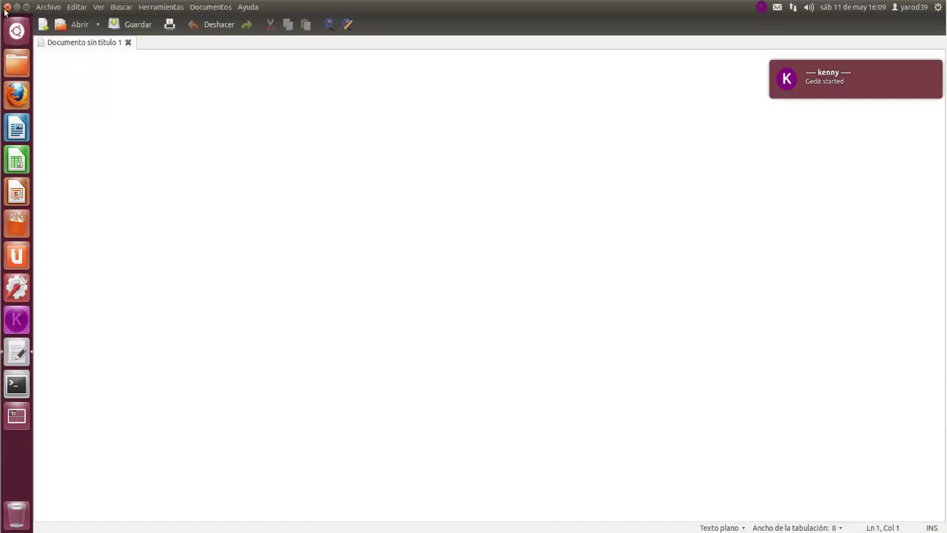
click(9, 10)
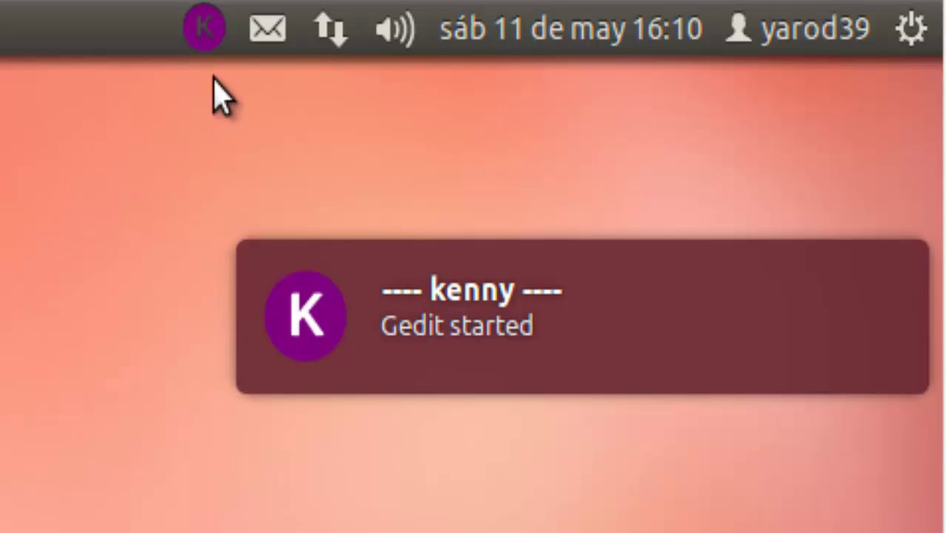
- Run TVenLinux.sh from Kenny's indicator, look through its TV channel list and close the window
click(209, 34)
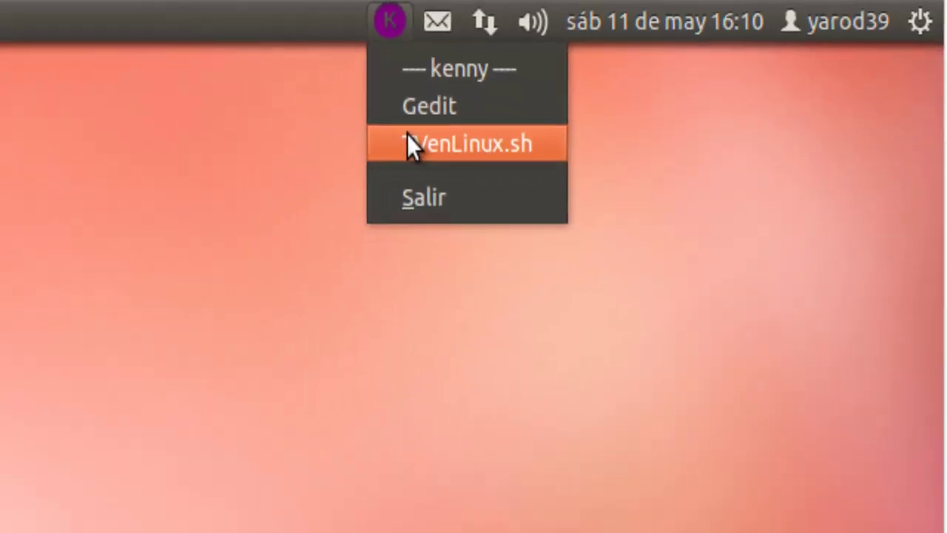
click(236, 194)
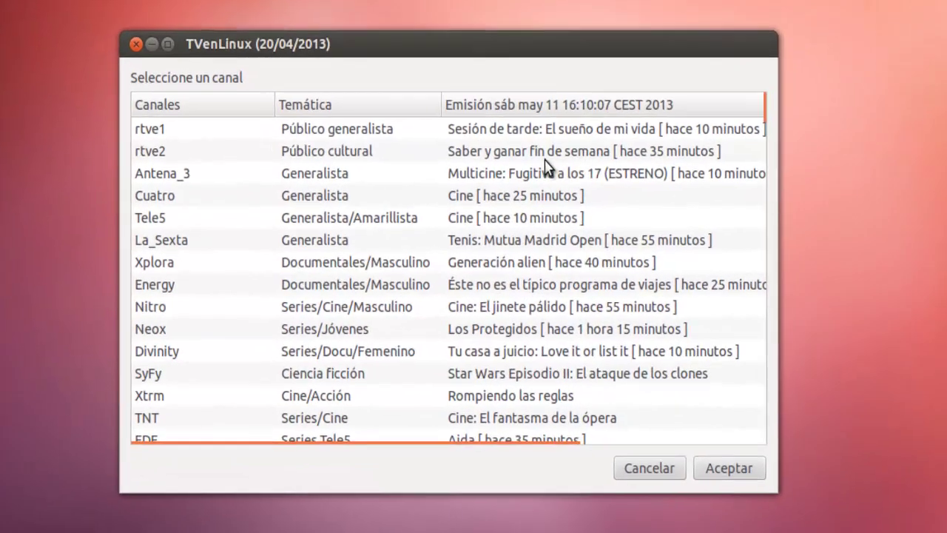
scroll(324, 126, down, 2)
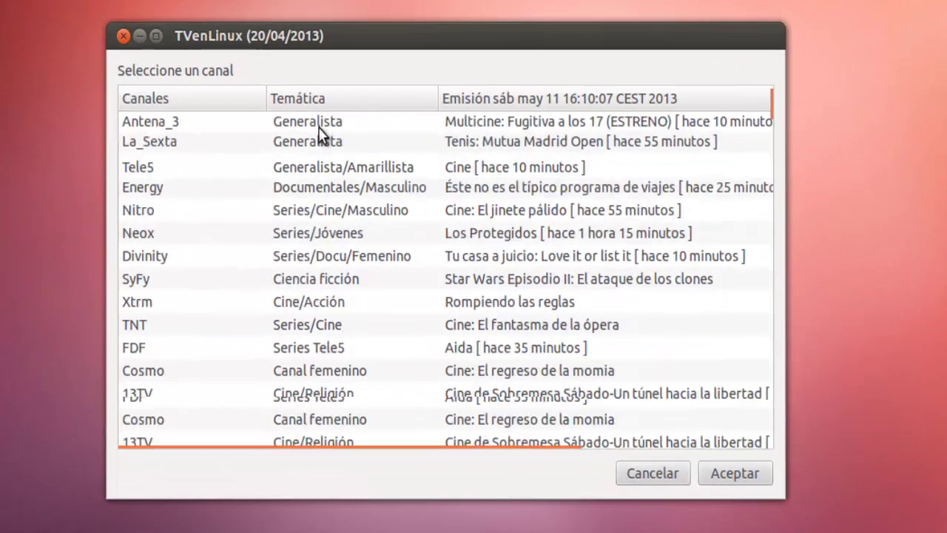
scroll(320, 133, down, 10)
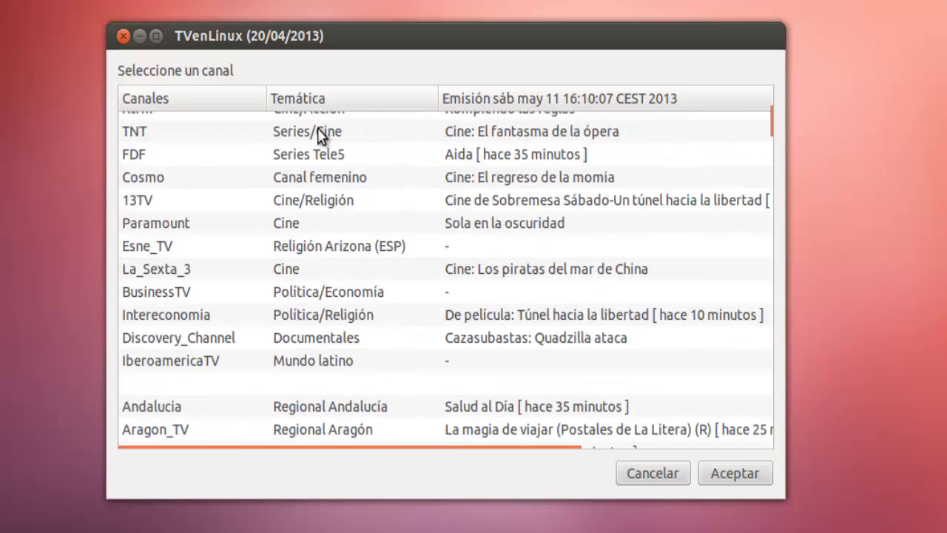
scroll(320, 135, down, 10)
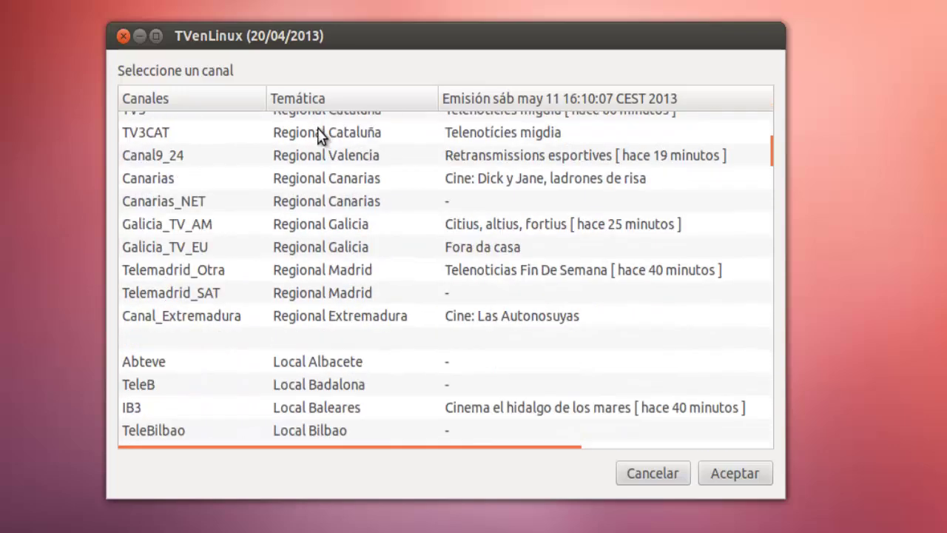
scroll(320, 135, down, 10)
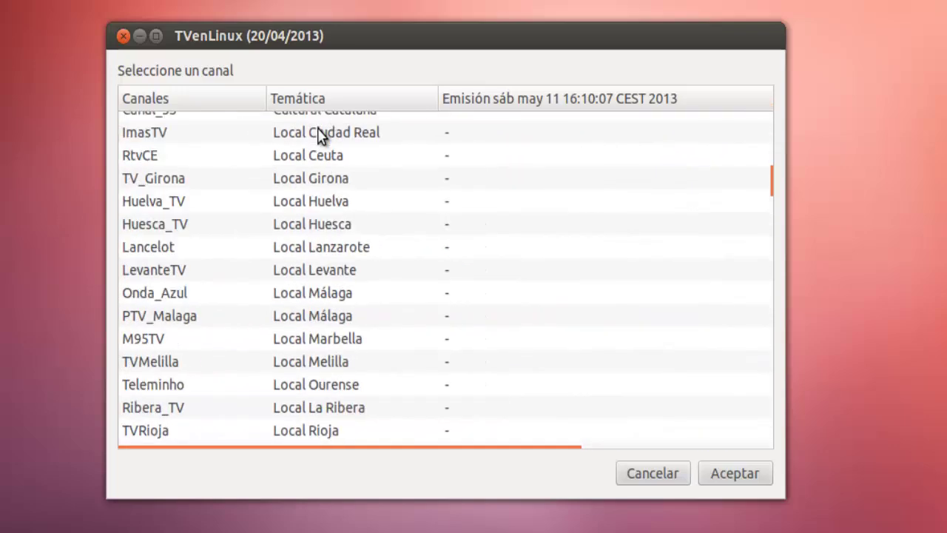
scroll(321, 135, down, 10)
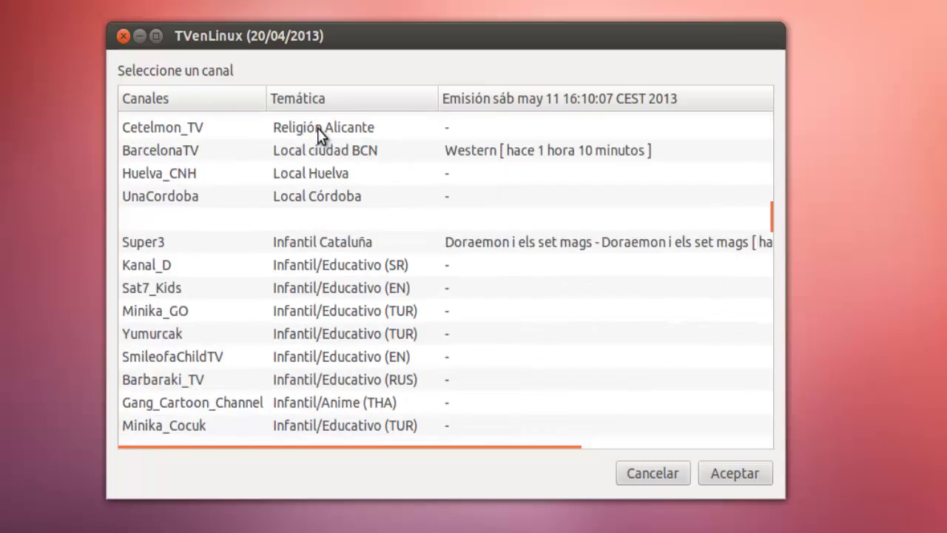
scroll(320, 135, down, 10)
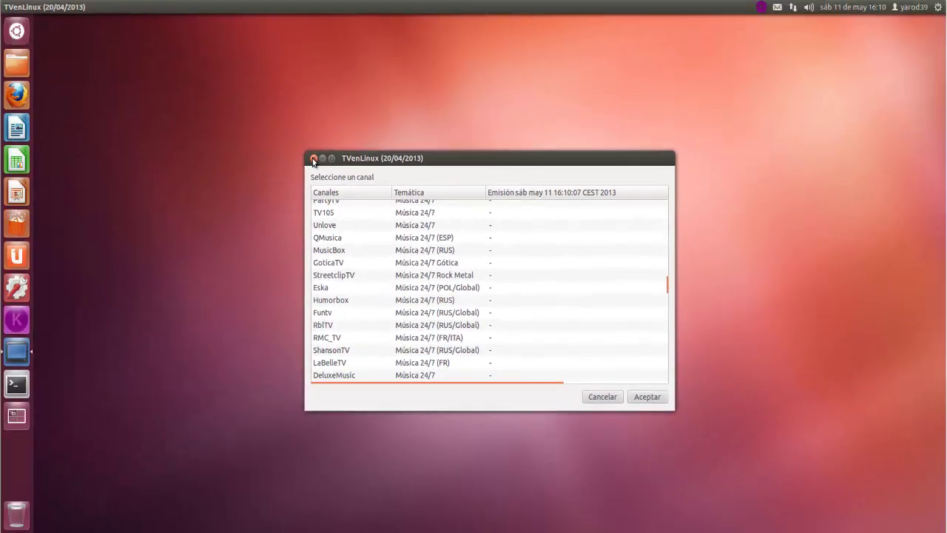
click(313, 159)
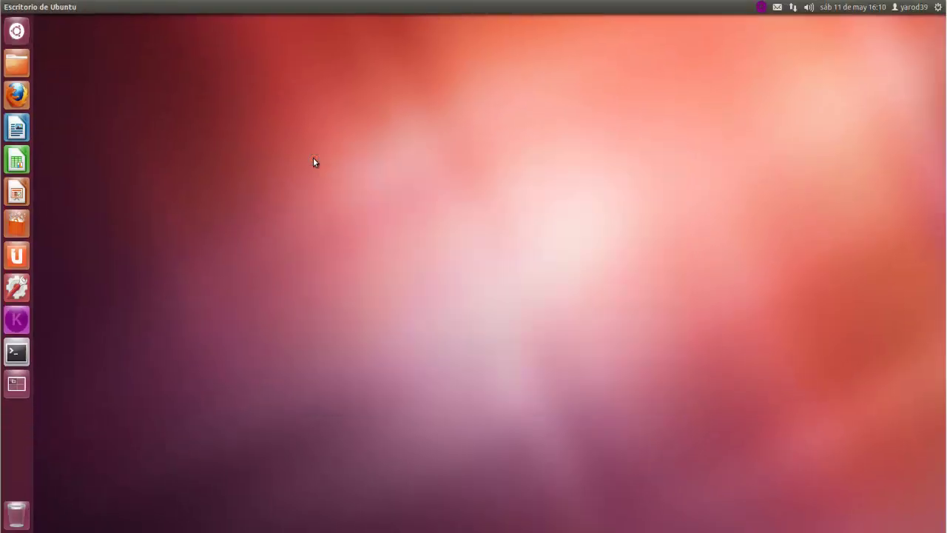